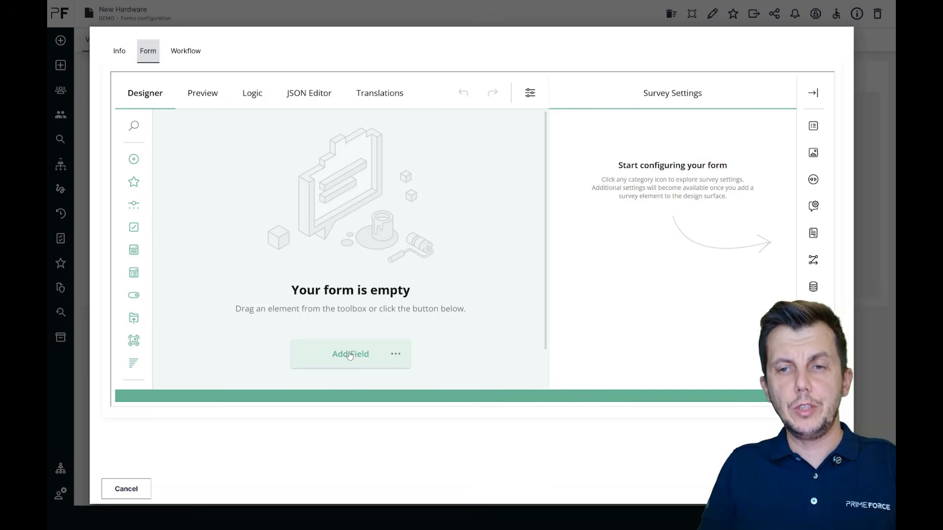
Step: Add a field titled "Required Immediately" to the empty form and change its type to Yes/No (Boolean)
left_click(350, 355)
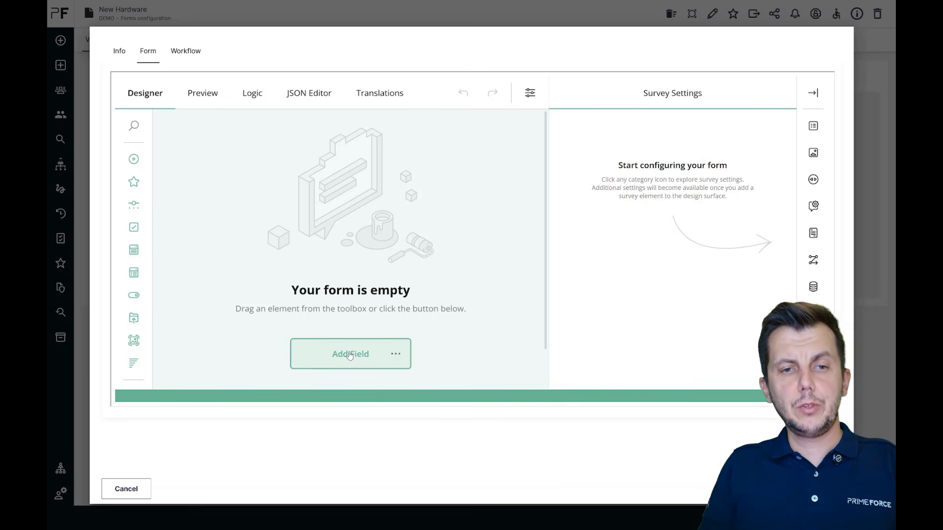
left_click(350, 354)
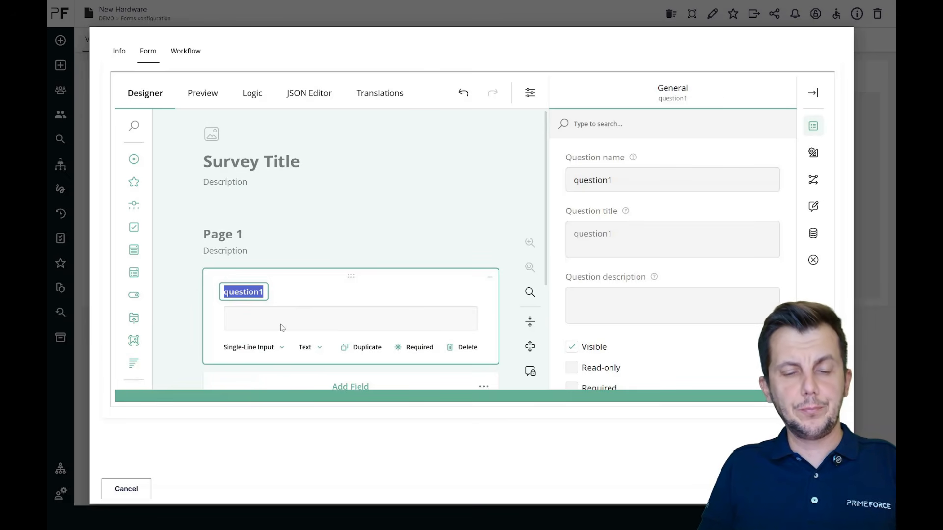
type("immedia")
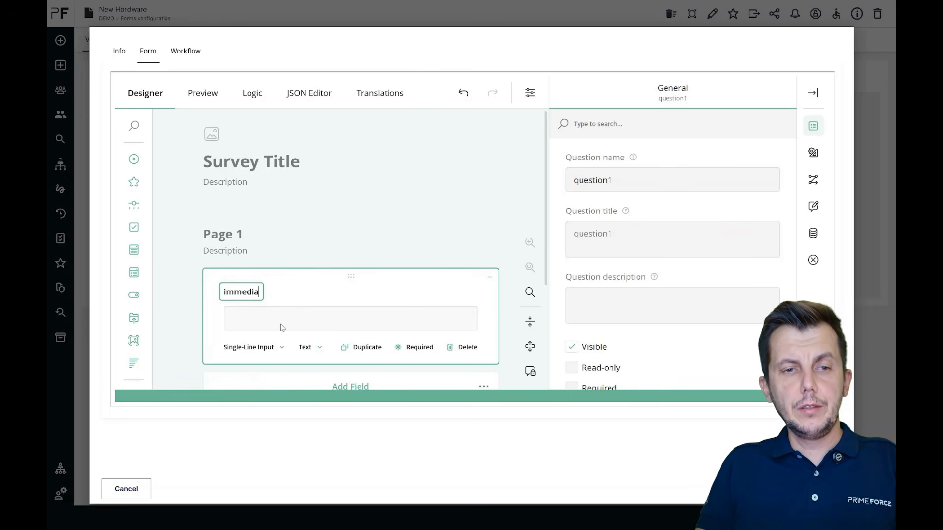
key("ctrl+a")
type("Requi")
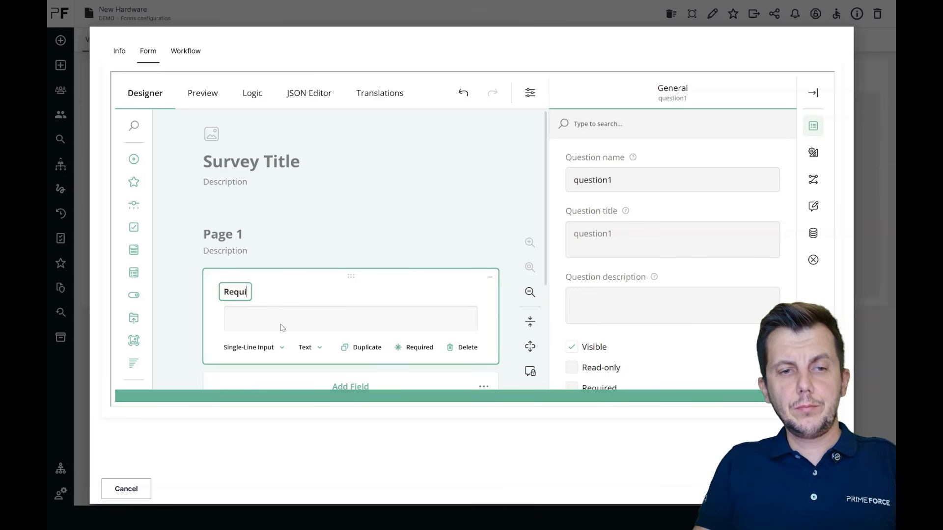
type("red Immediatelzt")
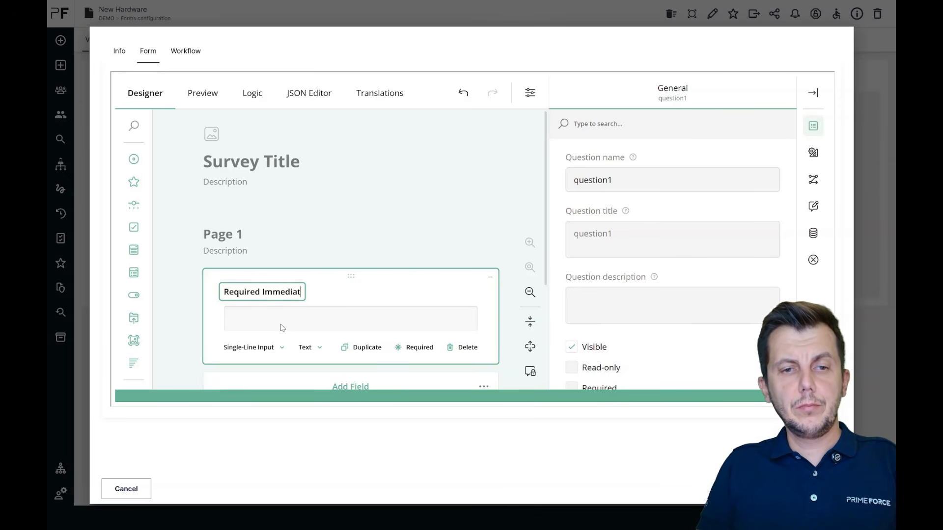
key("BackSpace")
key("BackSpace")
type("y")
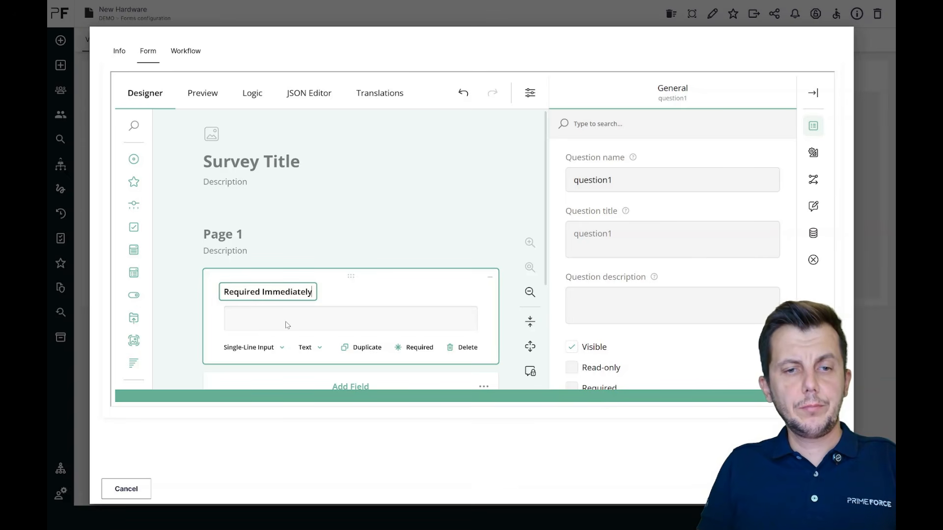
left_click(249, 347)
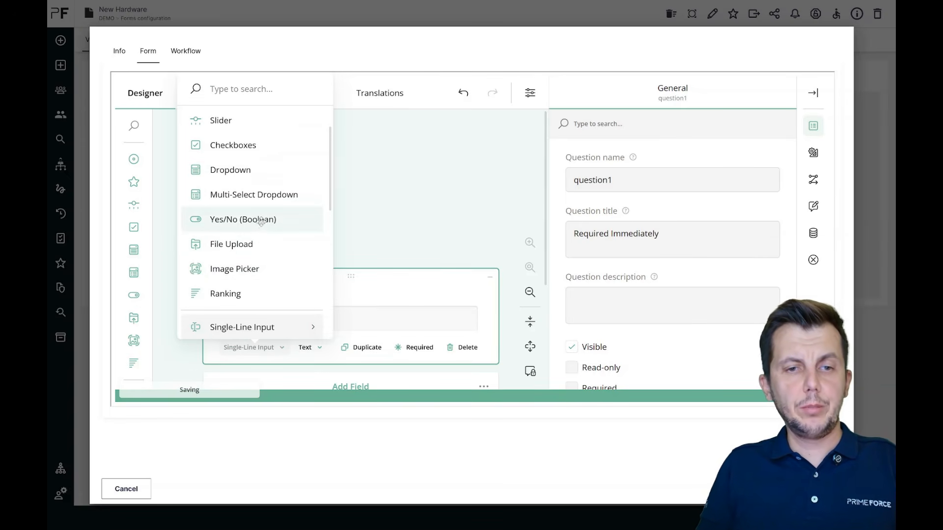
left_click(257, 222)
Step: Set the Required Immediately question's name to requiredImmediately and mark the question as required
triple_click(680, 237)
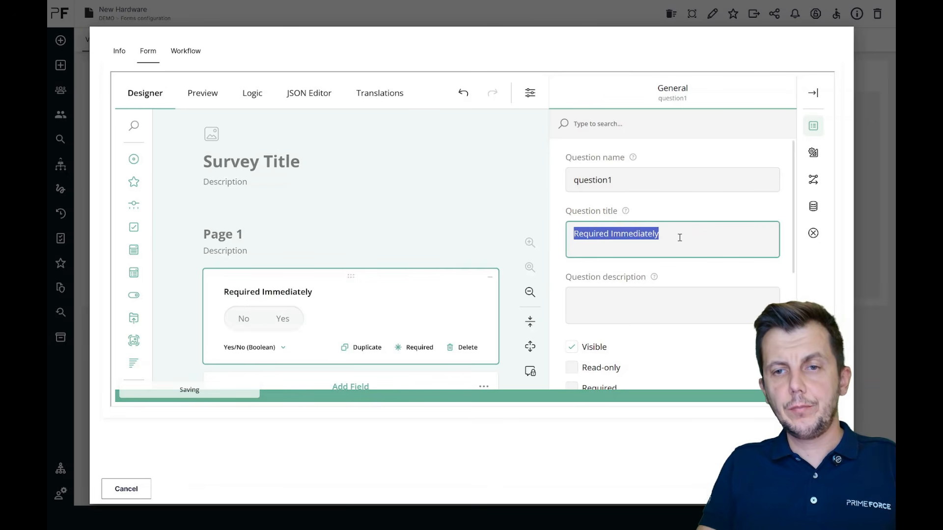
key("ctrl+c")
left_click(626, 180)
key("ctrl+a")
key("ctrl+v")
key("BackSpace")
key("Home")
key("Delete")
type("r")
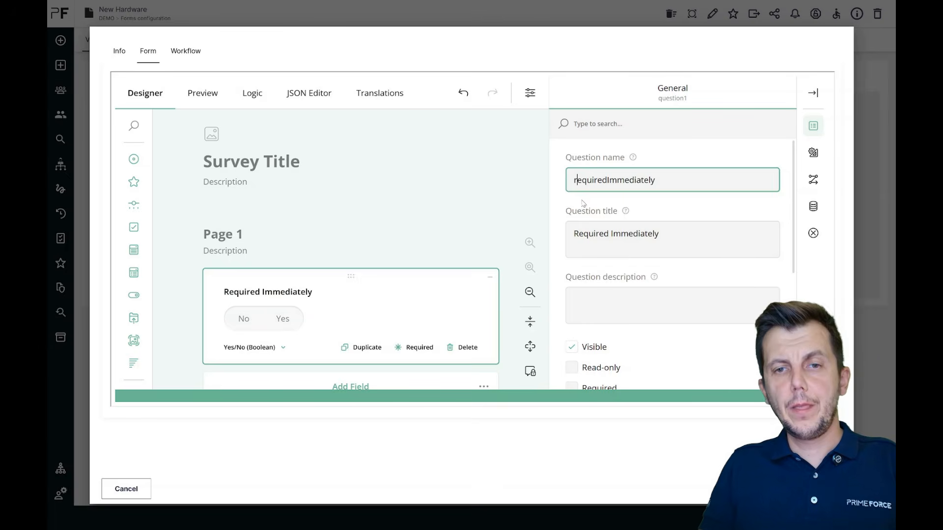
left_click(432, 182)
left_click(363, 317)
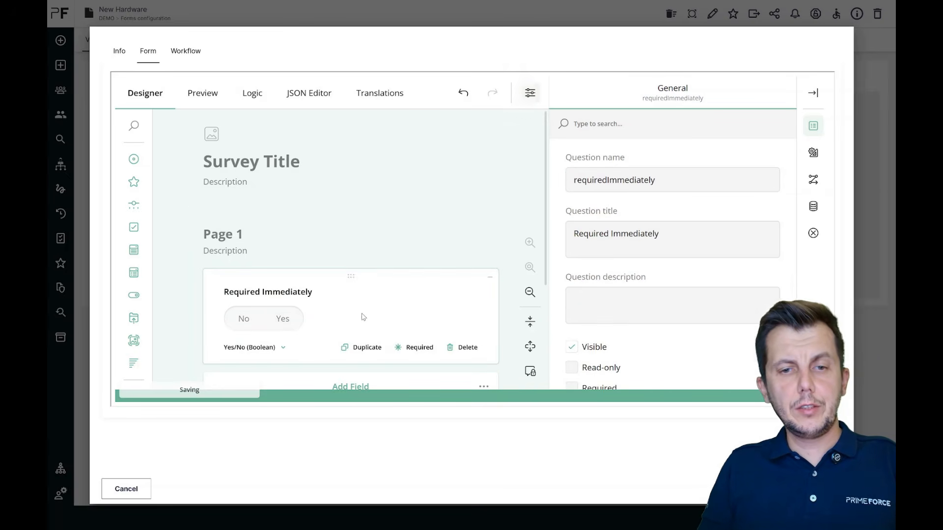
left_click(417, 347)
Step: Add a second field below the Required Immediately question on Page 1 and title it "Justification"
scroll(337, 225, "down", 4)
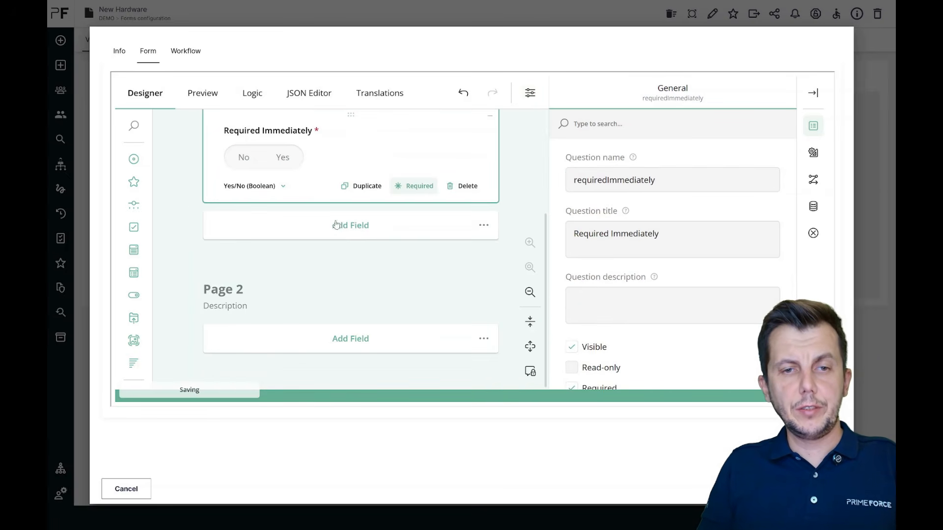
left_click(336, 225)
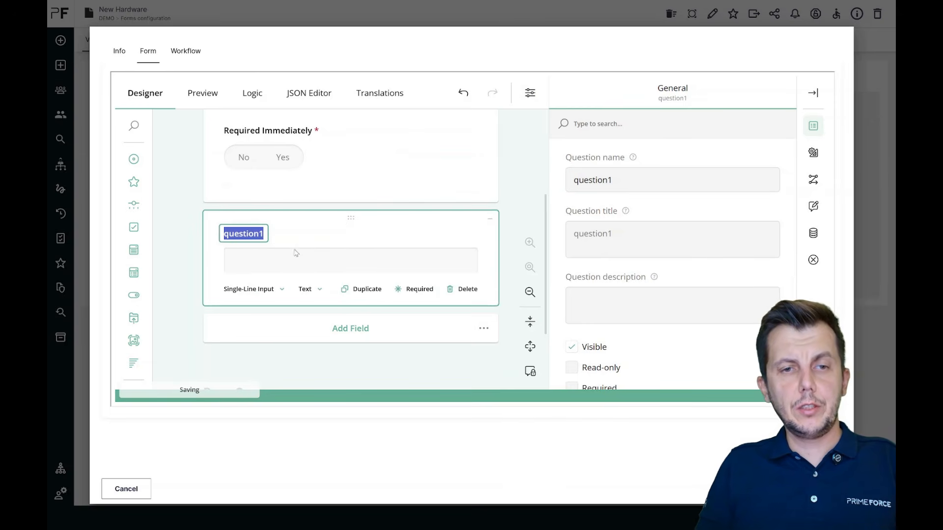
type("justifi")
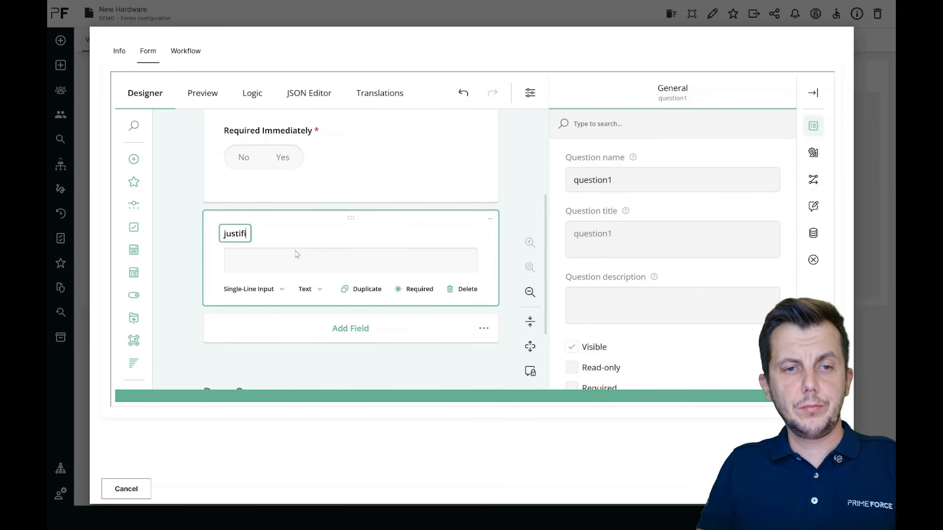
type("cation")
key("Home")
key("Delete")
type("J")
key("ctrl+a")
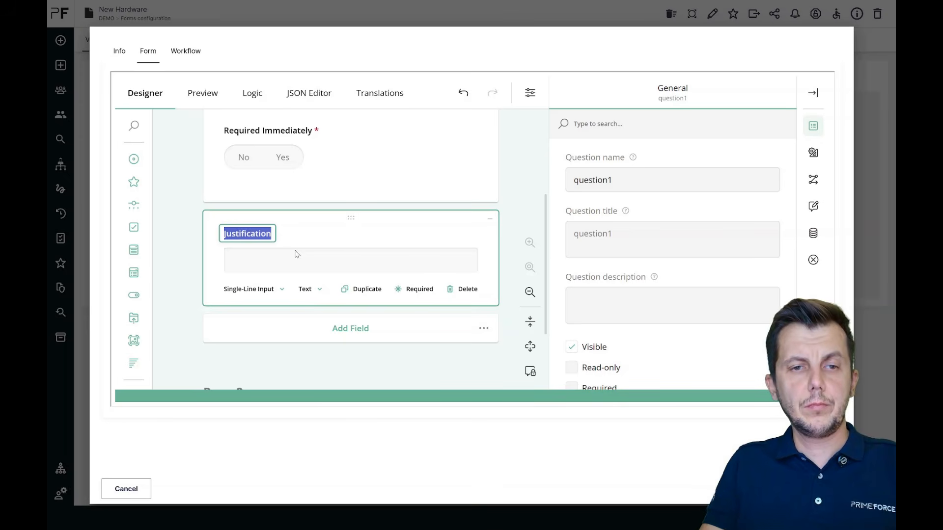
Step: Search the field types available for the Justification question for "Nux"
left_click(263, 293)
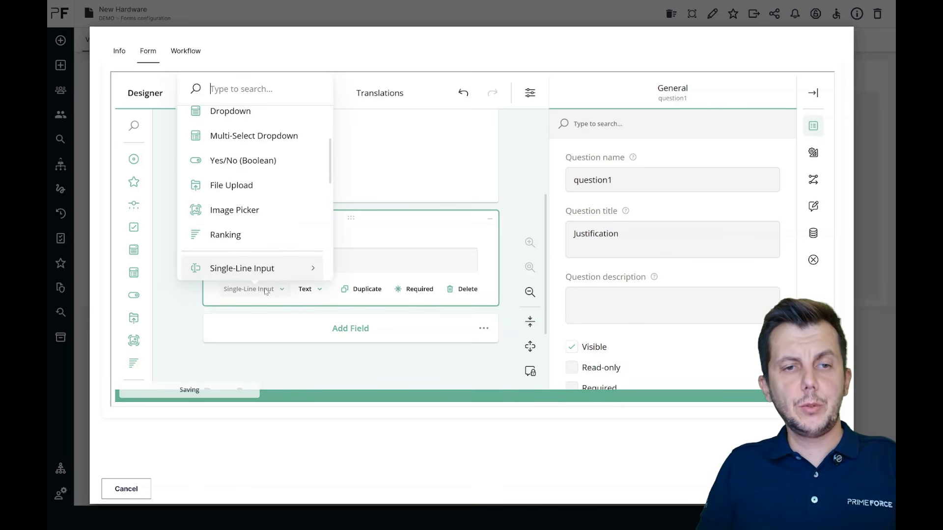
type("Nu")
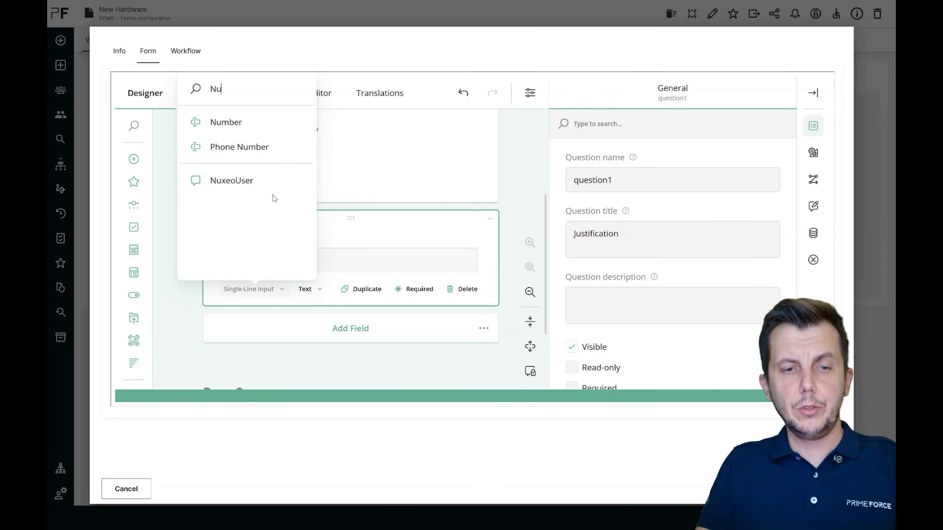
type("x")
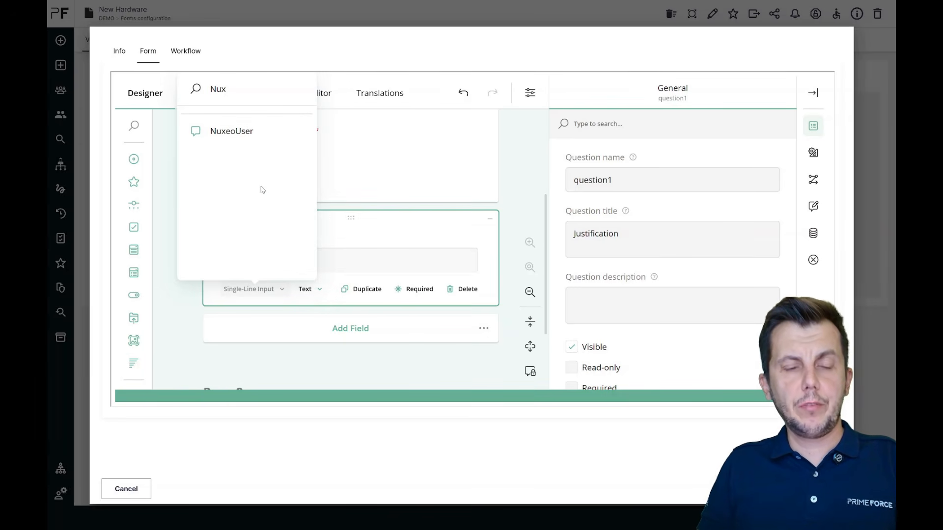
left_click(431, 180)
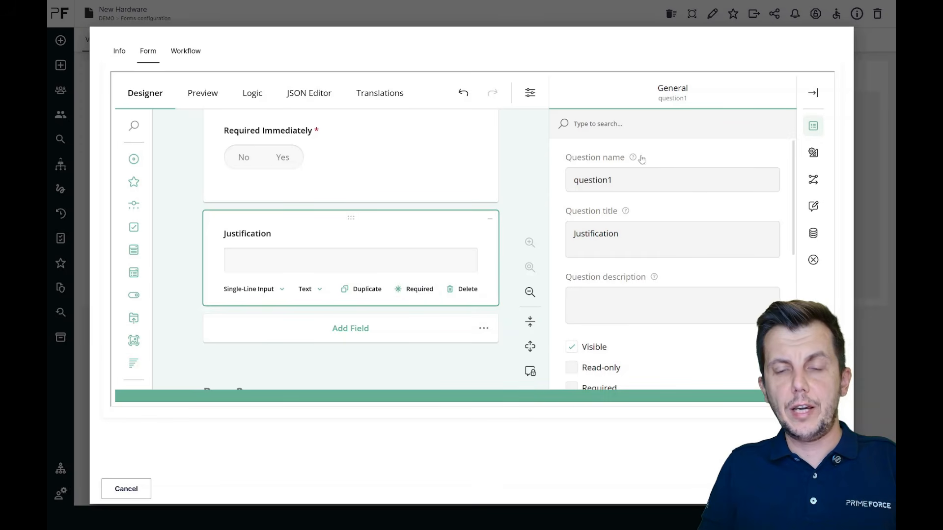
Step: Set the Justification question's name to justification
double_click(611, 180)
key("ctrl+v")
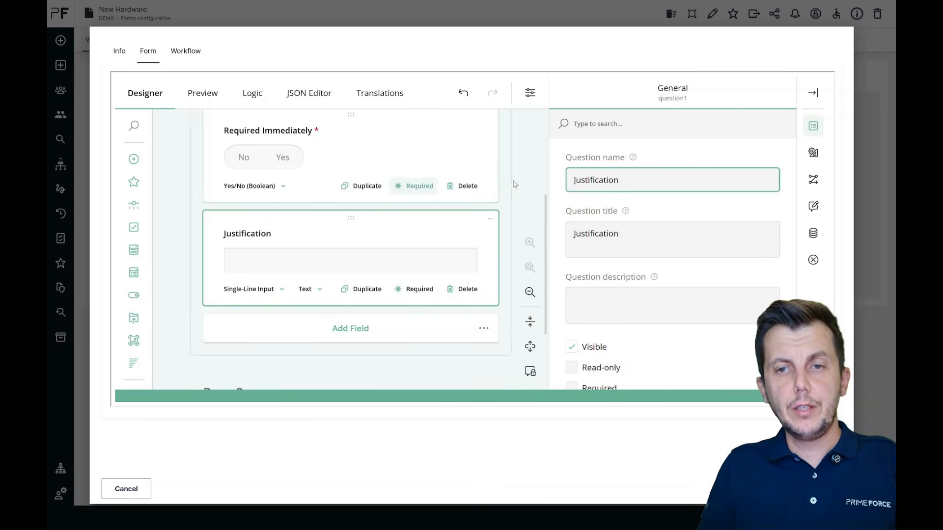
key("Home")
key("Delete")
type("j")
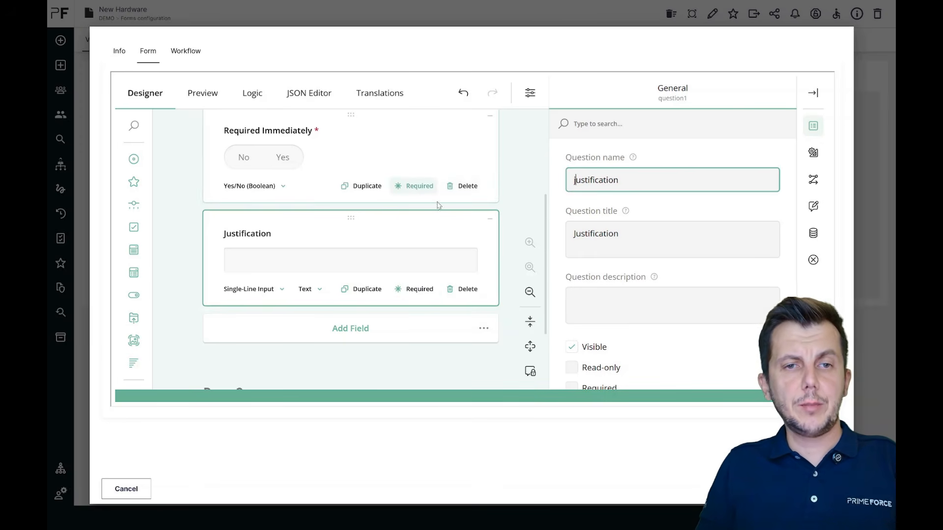
scroll(445, 233, "up", 1)
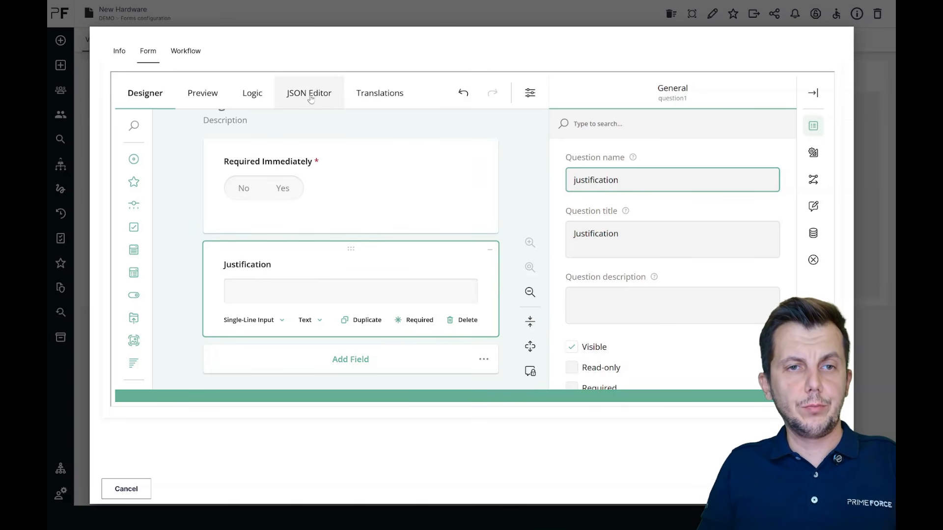
Step: Create a logic rule with the condition that requiredImmediately equals Yes
left_click(254, 96)
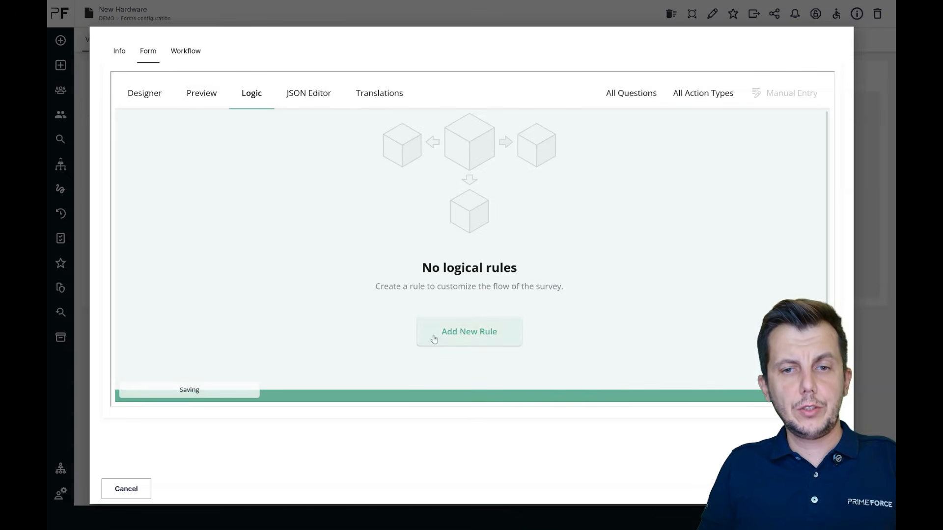
left_click(434, 339)
left_click(326, 174)
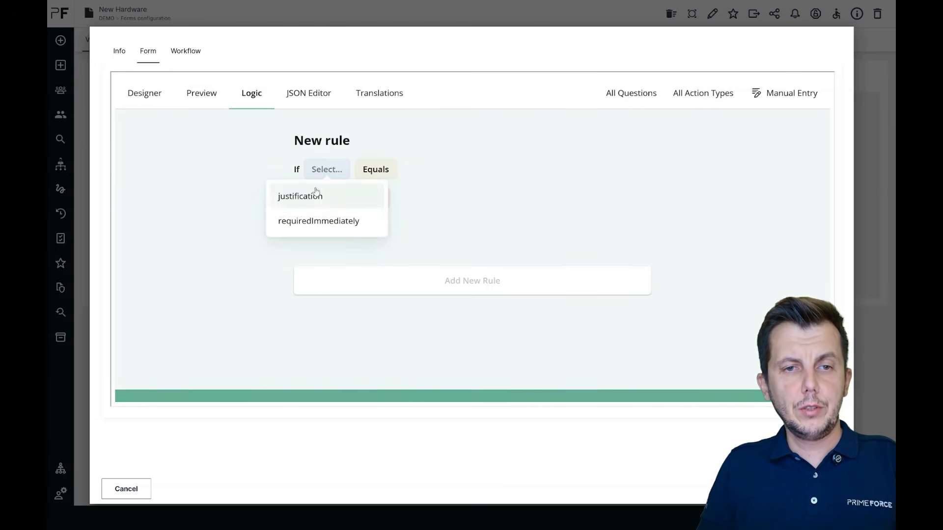
left_click(318, 221)
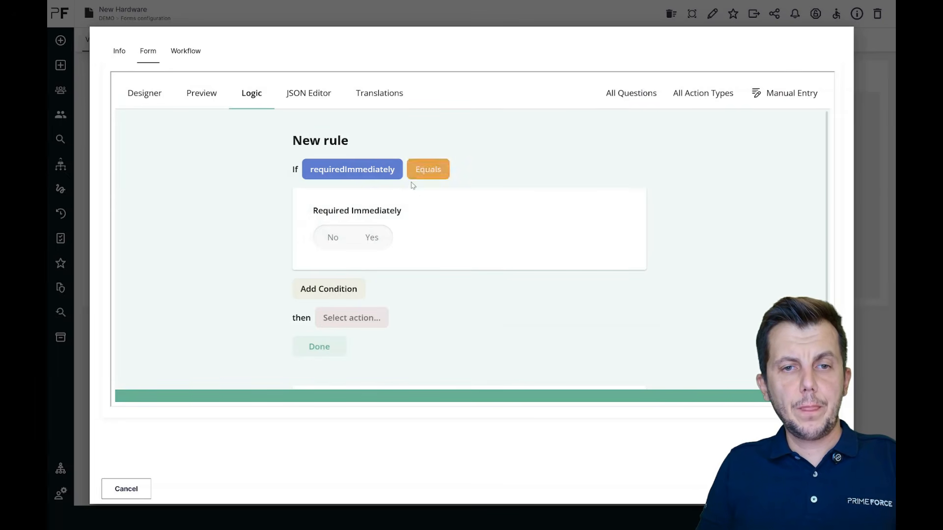
left_click(377, 234)
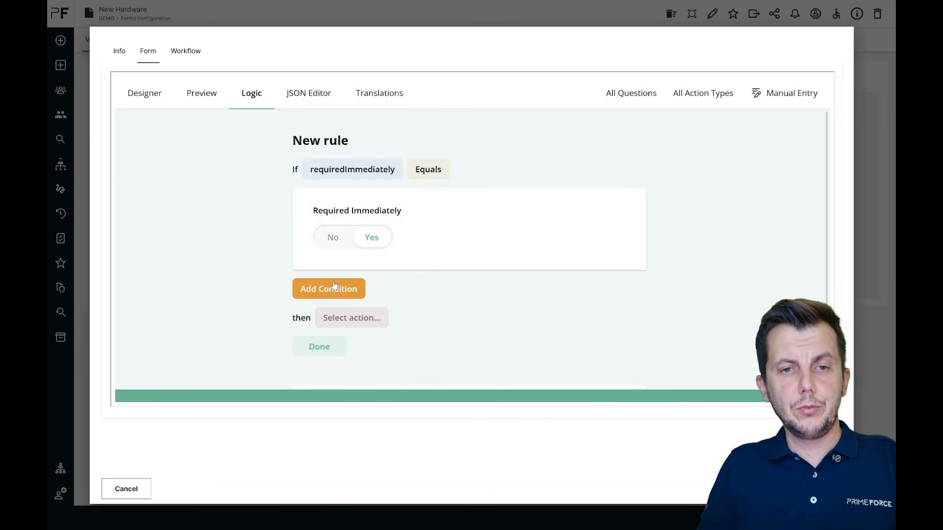
Step: Set the rule's action to make the justification question required and finish the rule
left_click(351, 320)
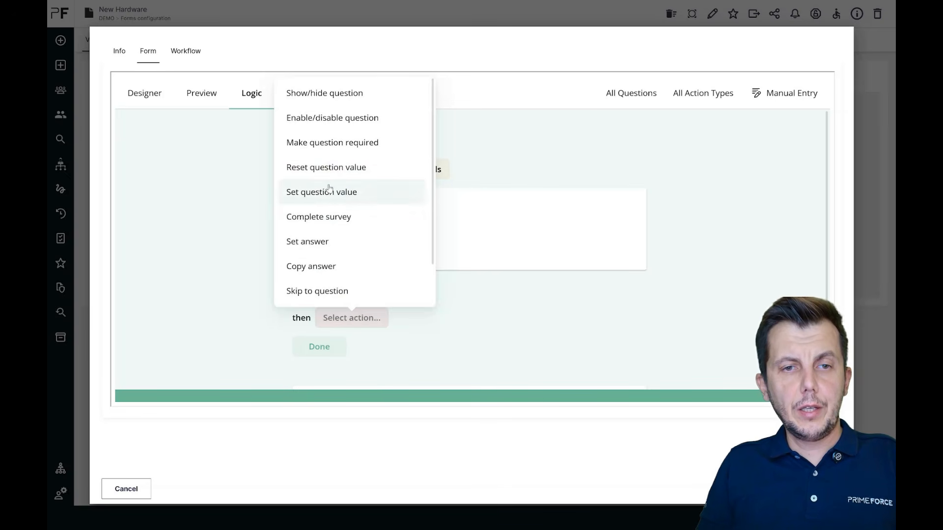
left_click(347, 147)
left_click(487, 316)
left_click(470, 346)
left_click(319, 377)
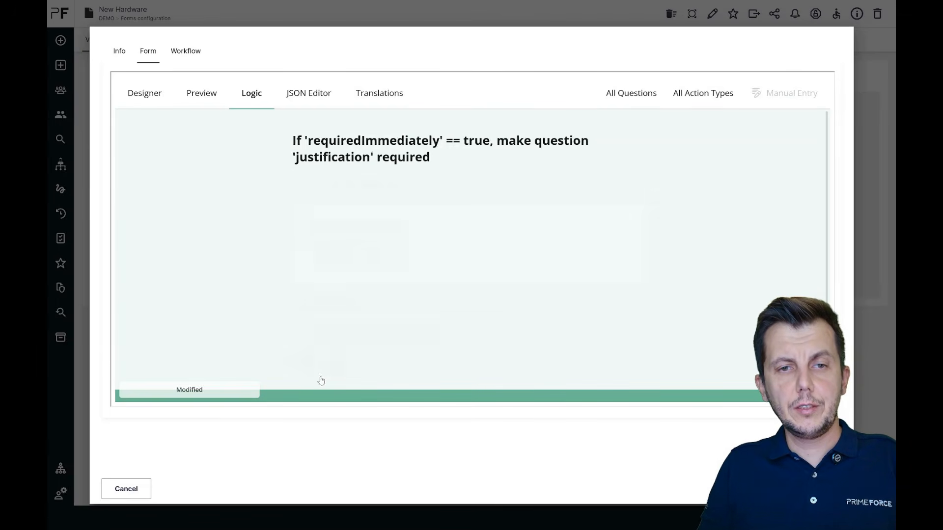
Step: Preview the form and answer Yes to Required Immediately to test the rule on the Justification question
left_click(148, 98)
scroll(298, 207, "down", 4)
scroll(294, 179, "up", 3)
scroll(304, 188, "up", 3)
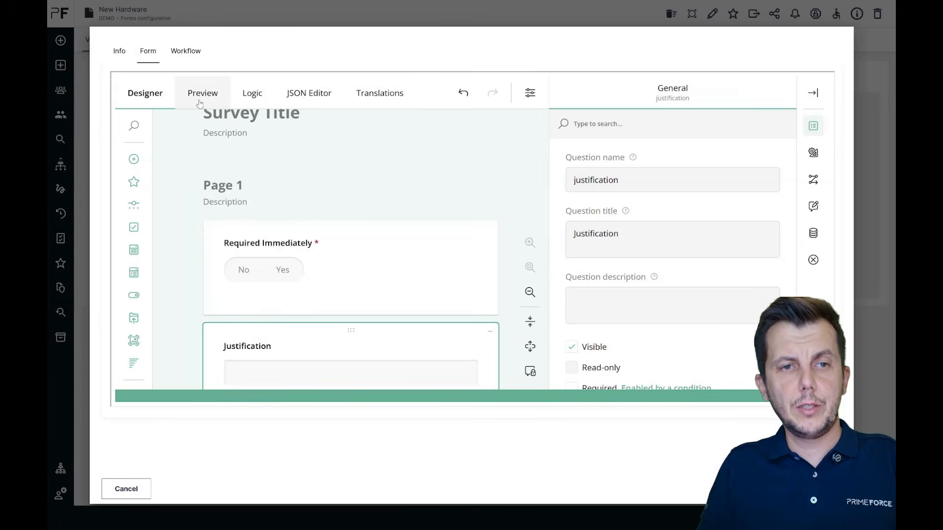
left_click(202, 94)
left_click(387, 185)
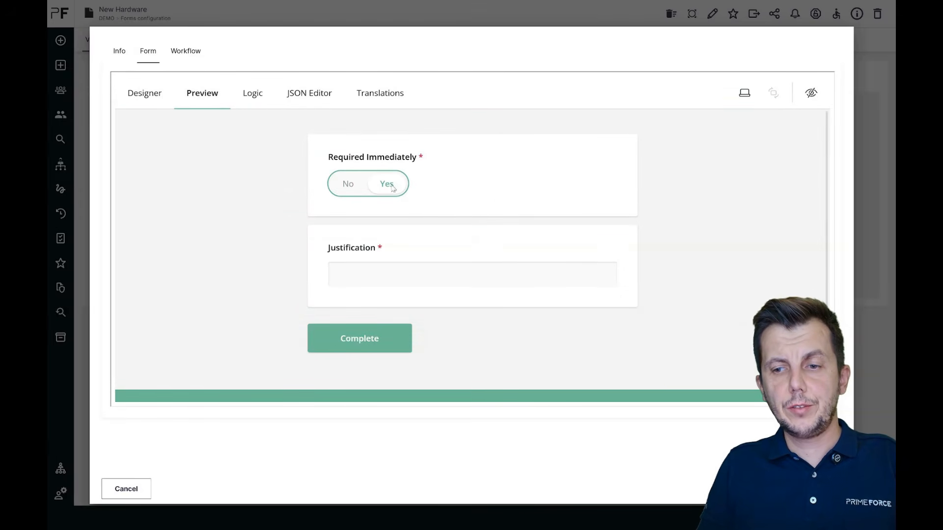
Step: Close the form editor and review the New Hardware form's PDF template and selected workflow type
left_click(126, 488)
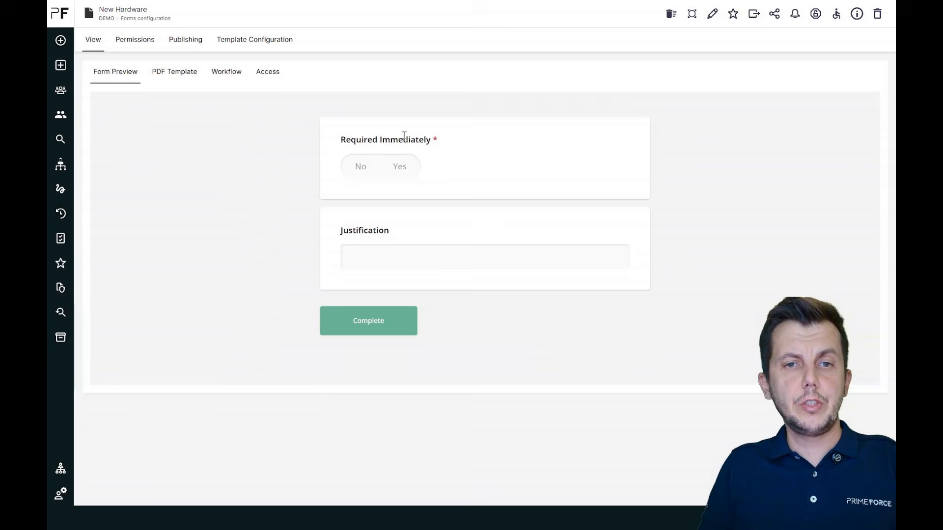
left_click(185, 82)
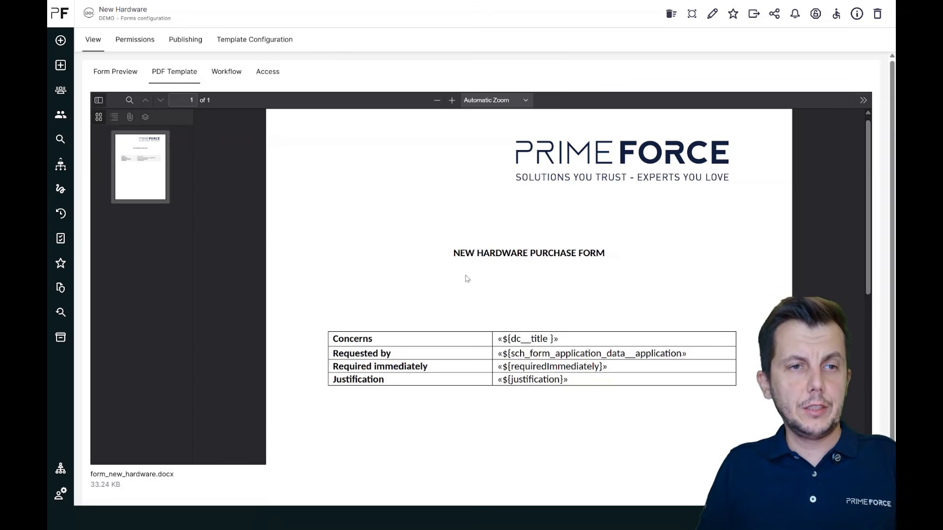
left_click(229, 82)
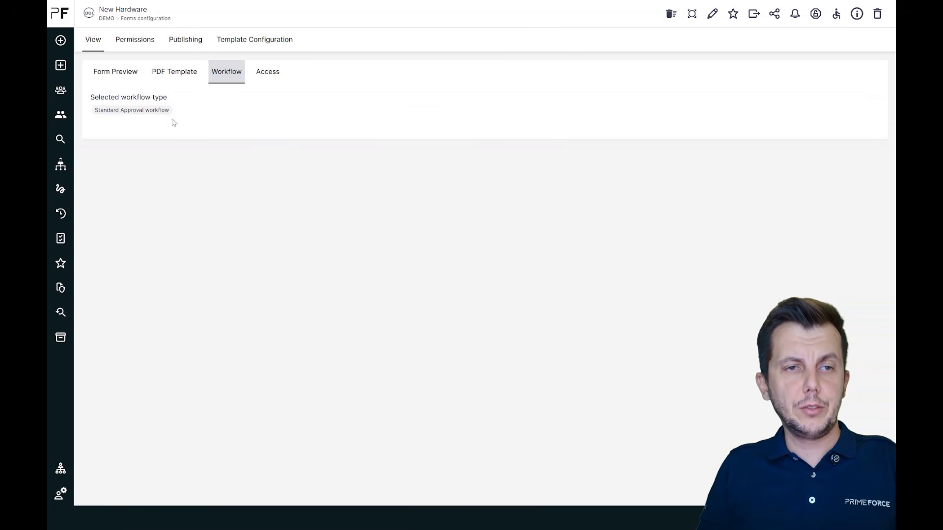
left_click(120, 81)
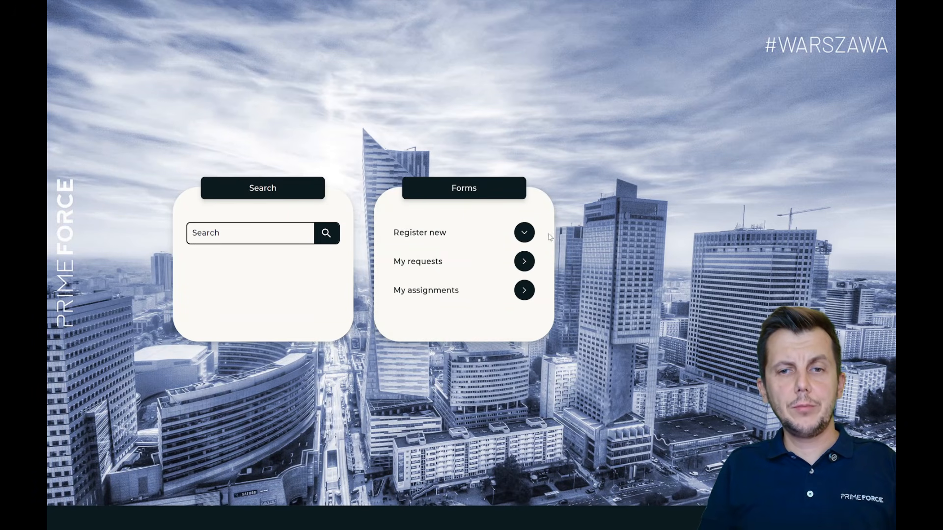
Step: Register a new New Hardware form and enter "New Keyboard" as the subject of the request
left_click(524, 234)
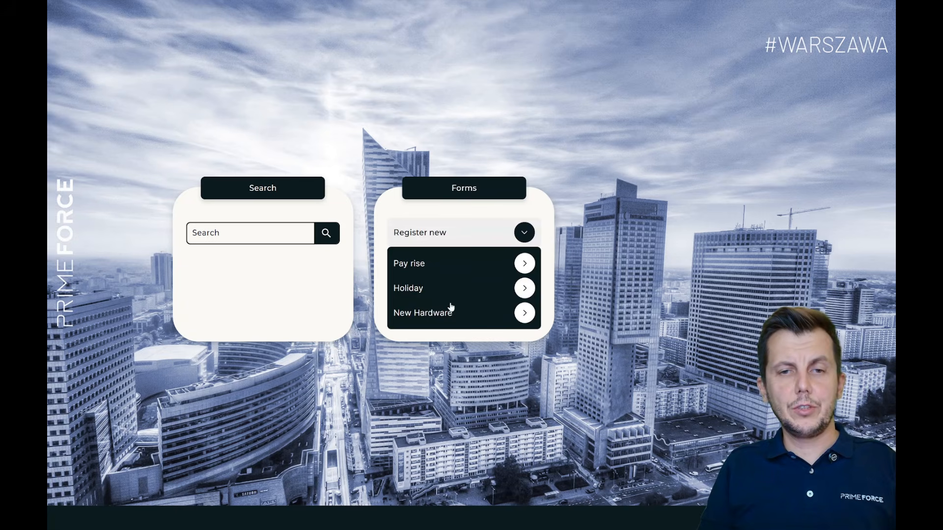
left_click(430, 314)
left_click(198, 141)
type("New")
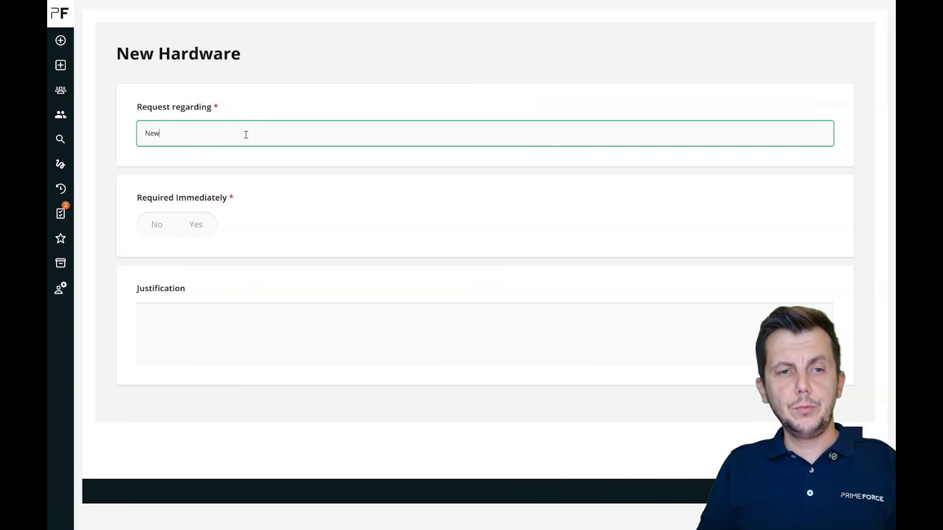
type(" Keyboard")
key("ctrl+a")
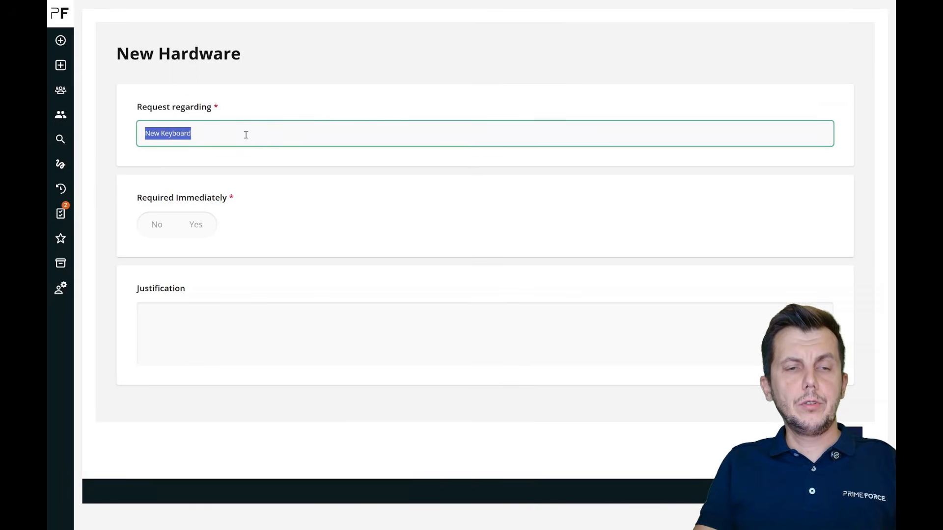
Step: Answer Yes to Required Immediately, enter the justification "mine got broken!" and complete the form
left_click(307, 224)
left_click(196, 224)
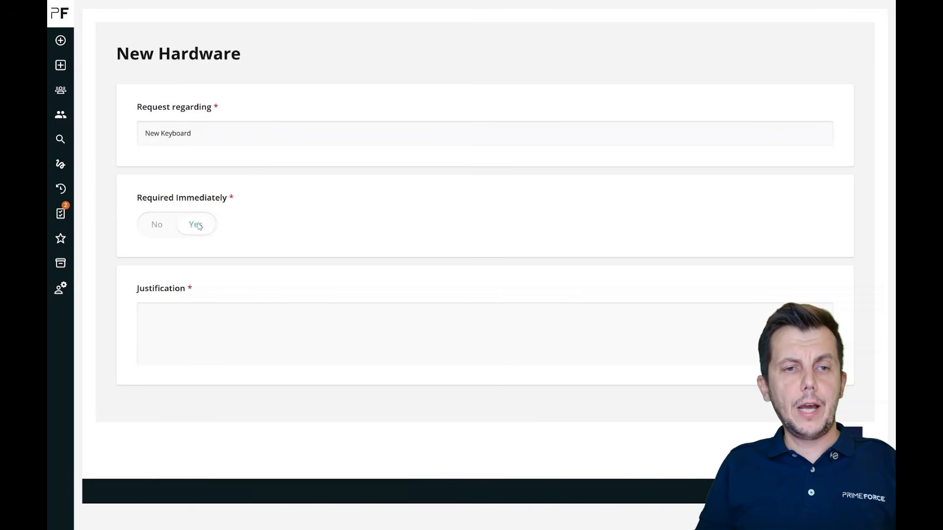
left_click(200, 322)
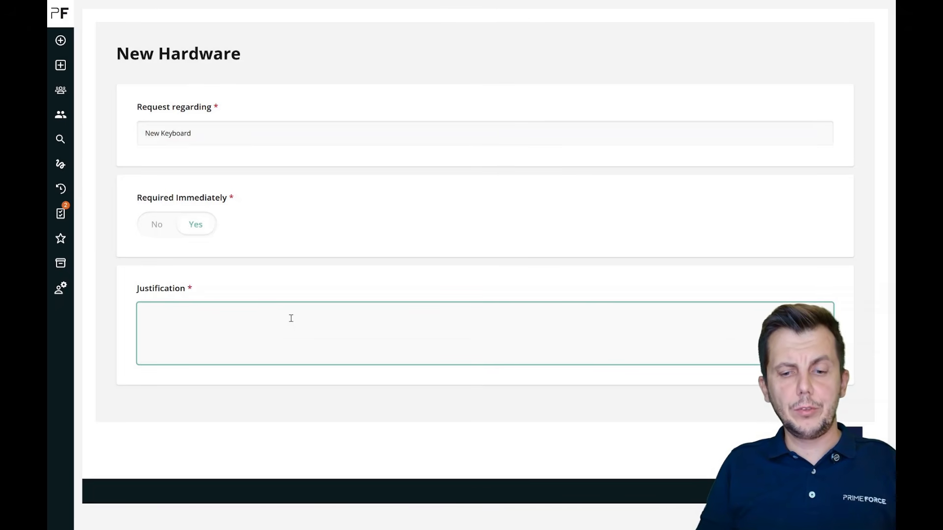
type("mine got broken")
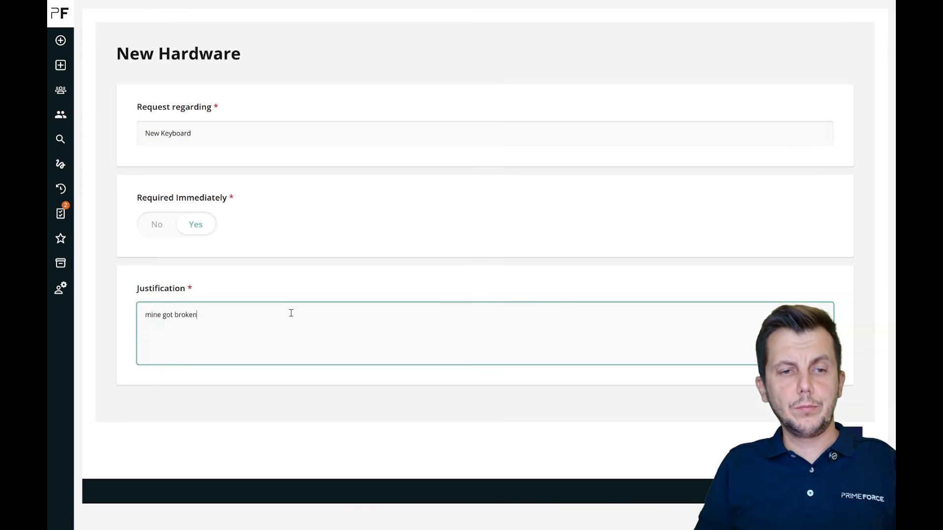
left_click(840, 437)
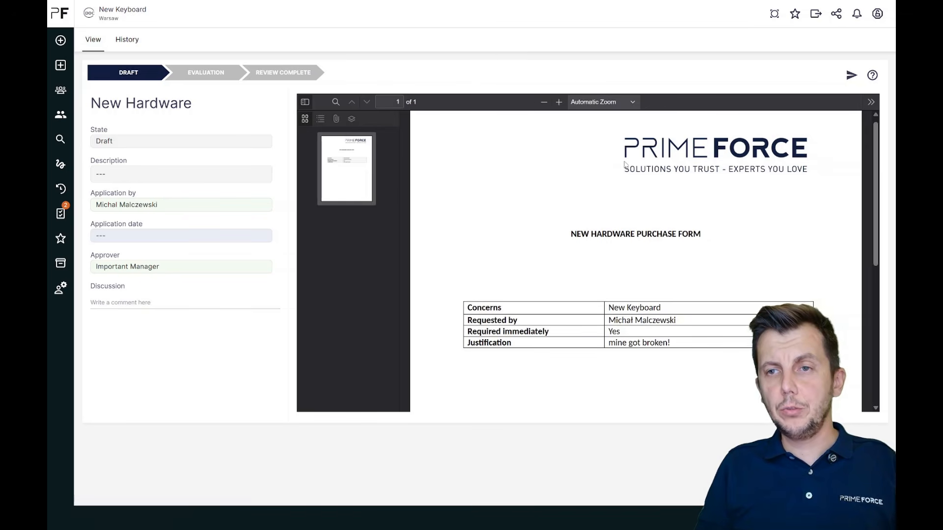
Step: Show the screen's usage help, send the New Keyboard request with confirmation, and hide the help again
left_click(871, 76)
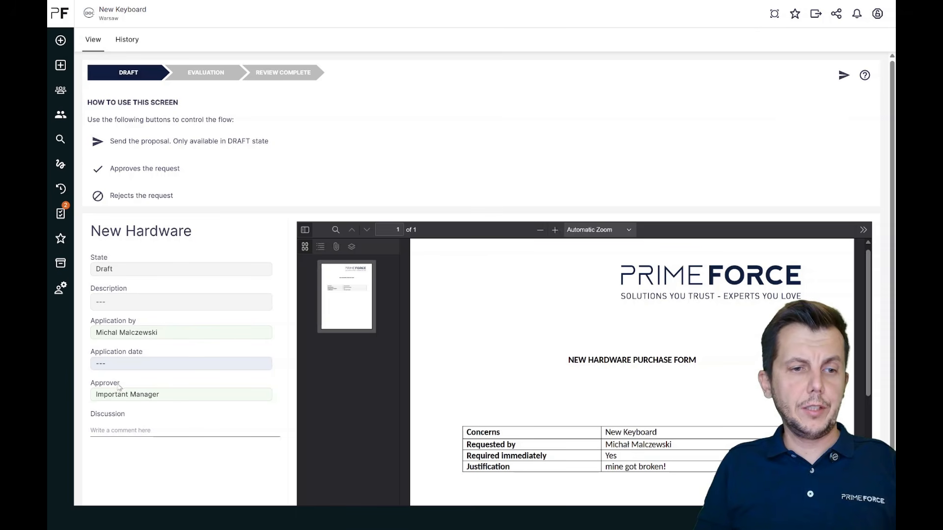
left_click(842, 76)
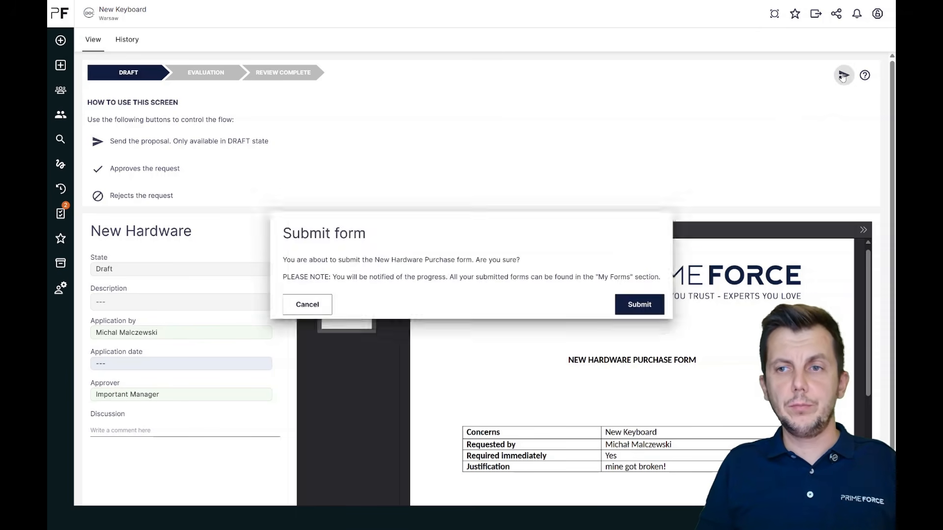
left_click(646, 304)
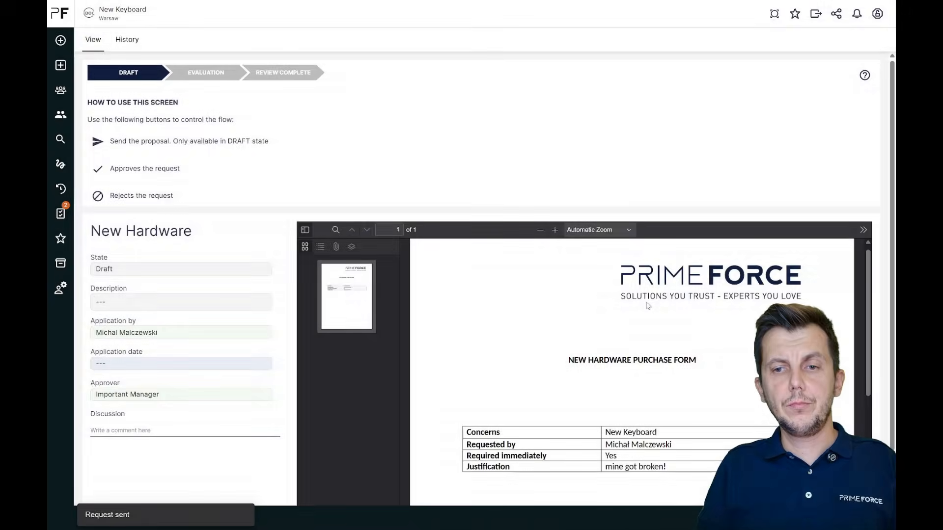
left_click(864, 76)
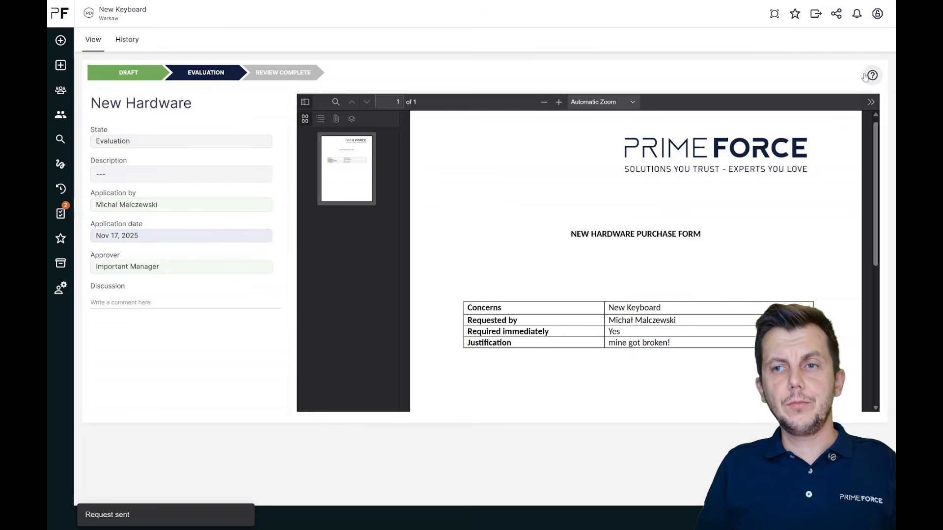